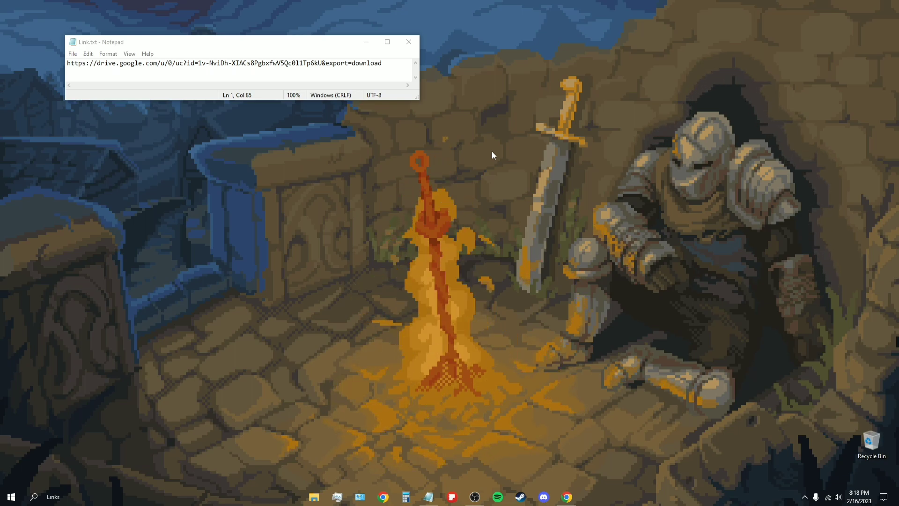
Step: With Link.txt open in Notepad, show the hidden system-tray icons
click(805, 497)
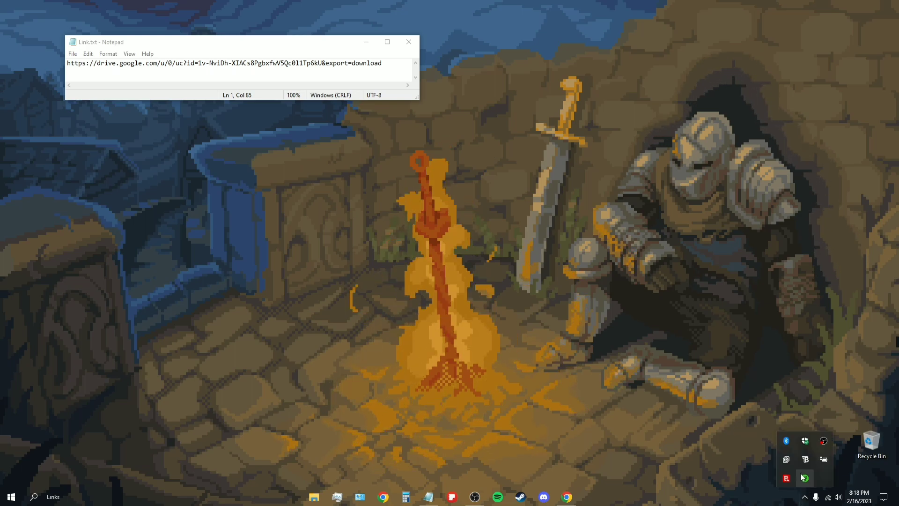
Step: Check Windows Security's Virus & threat protection page, then minimize Windows Security
click(805, 441)
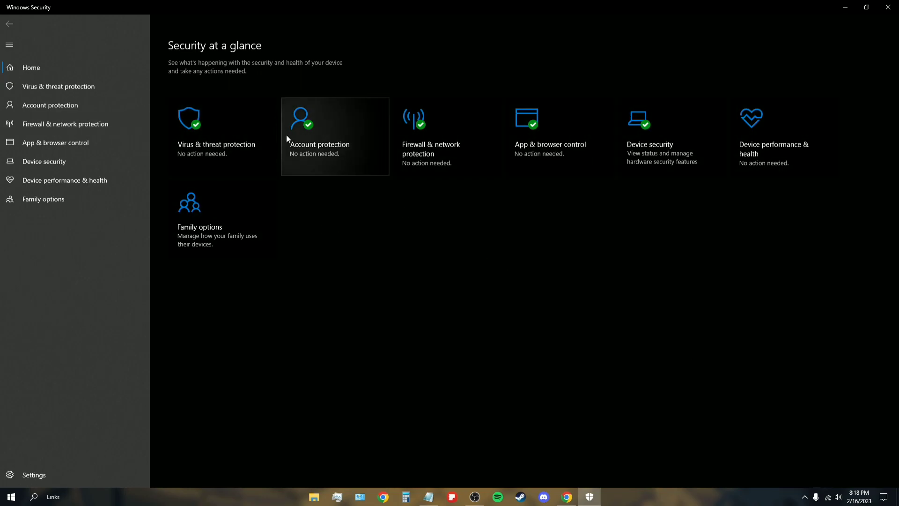
click(186, 129)
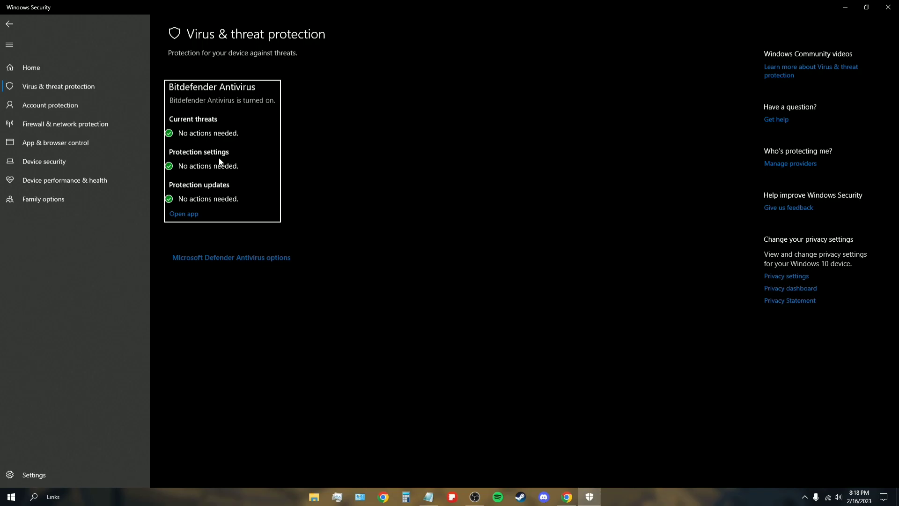
click(845, 7)
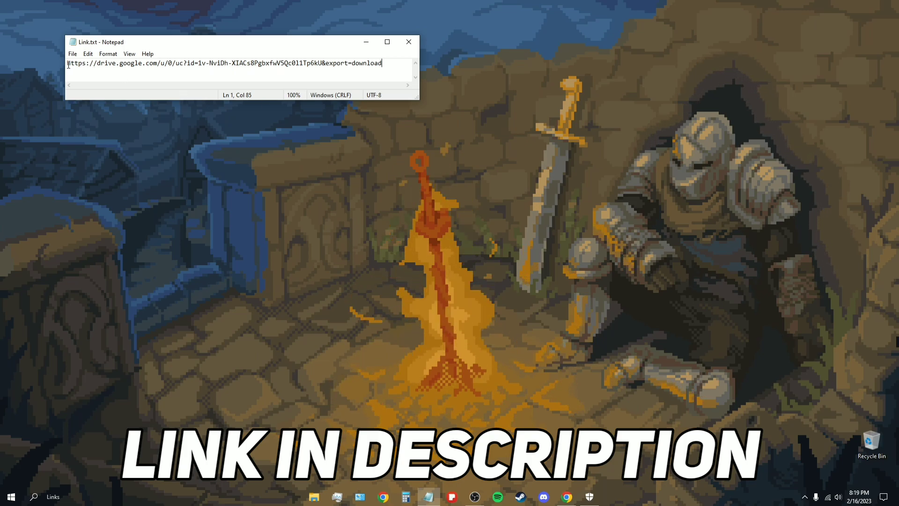
Step: Load the Google Drive link from Link.txt in a maximized Chrome Guest window
drag(72, 66, 389, 64)
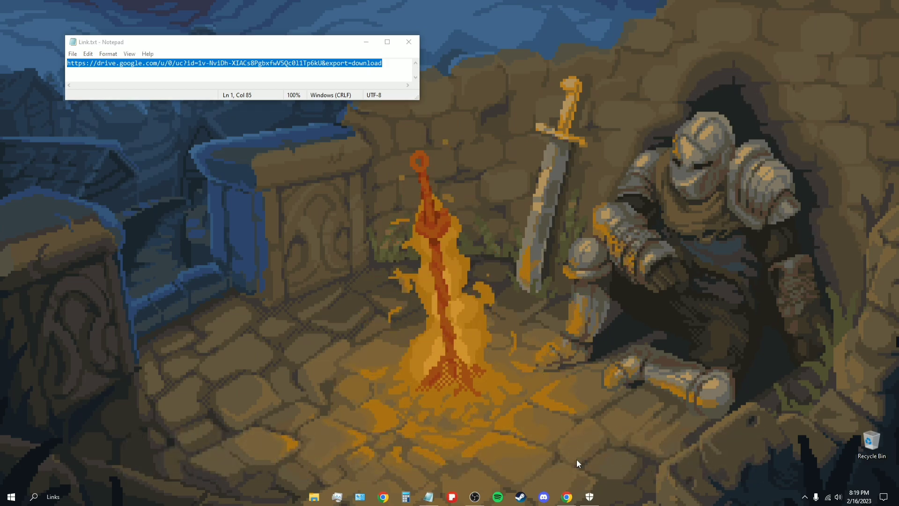
click(566, 497)
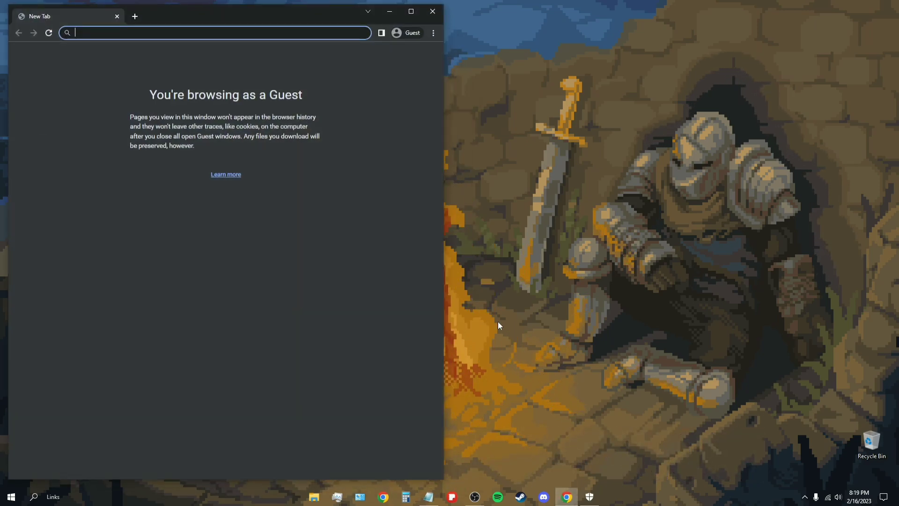
click(411, 11)
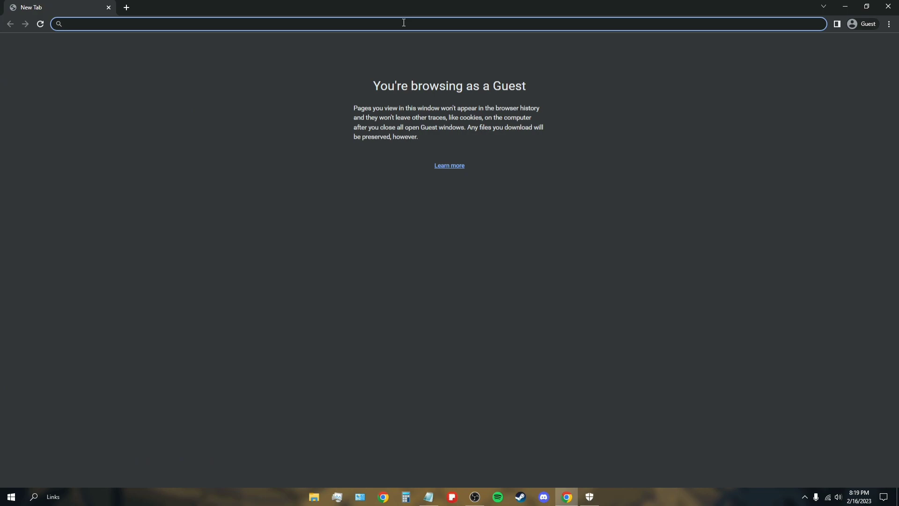
key(Return)
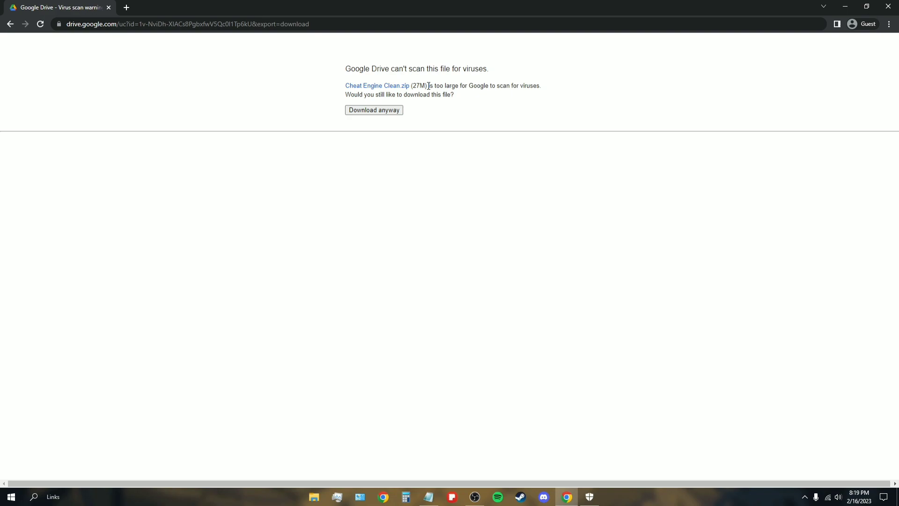
Step: Download Cheat Engine Clean.zip (28.9 MB) despite the too-large-to-scan warning, then minimize Chrome
drag(428, 86, 556, 99)
click(481, 135)
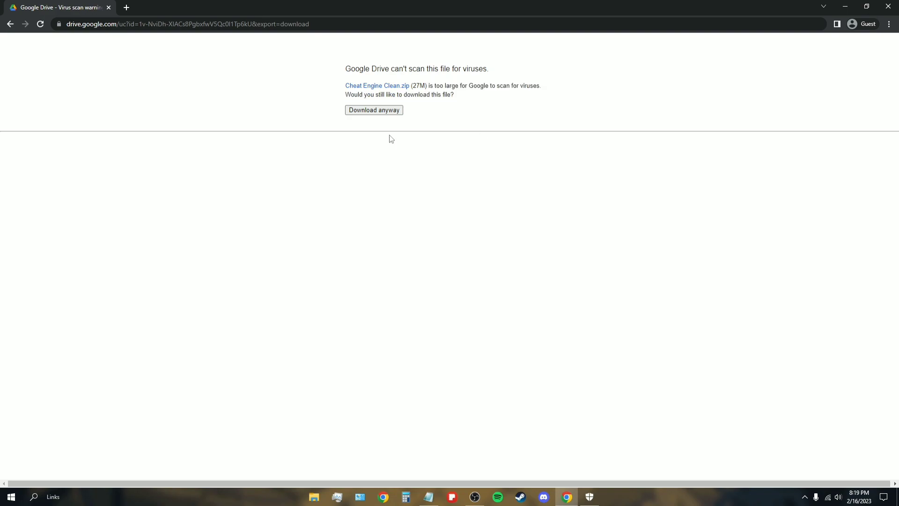
click(366, 110)
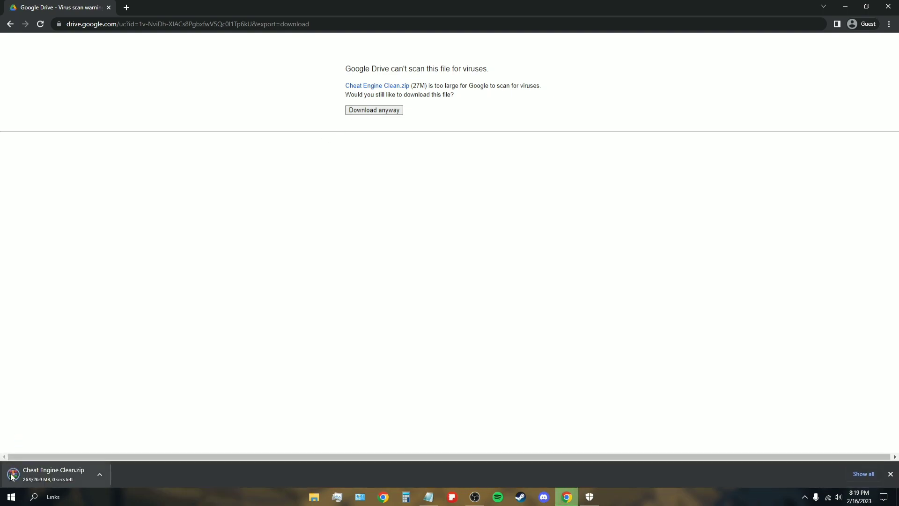
click(845, 7)
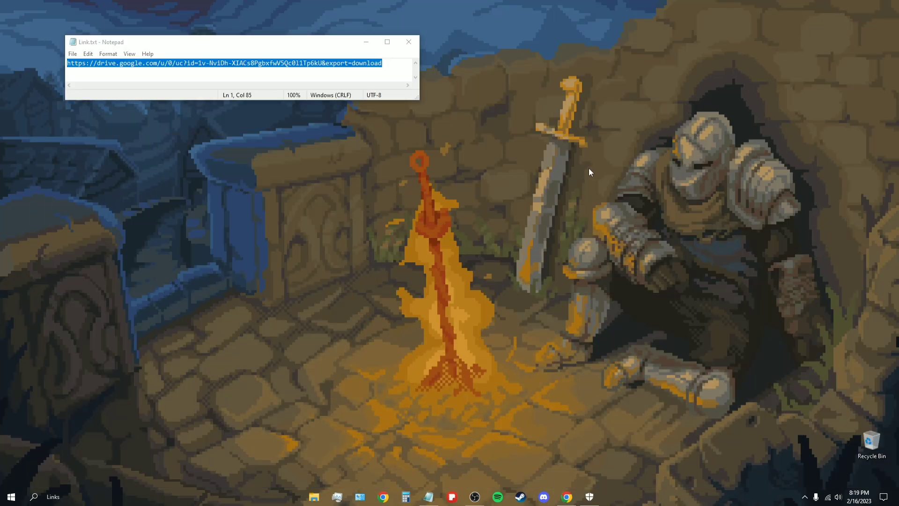
Step: Extract Cheat Engine Clean.zip in Downloads with Extract Here and open the 60-item Cheat Engine Clean folder
click(312, 495)
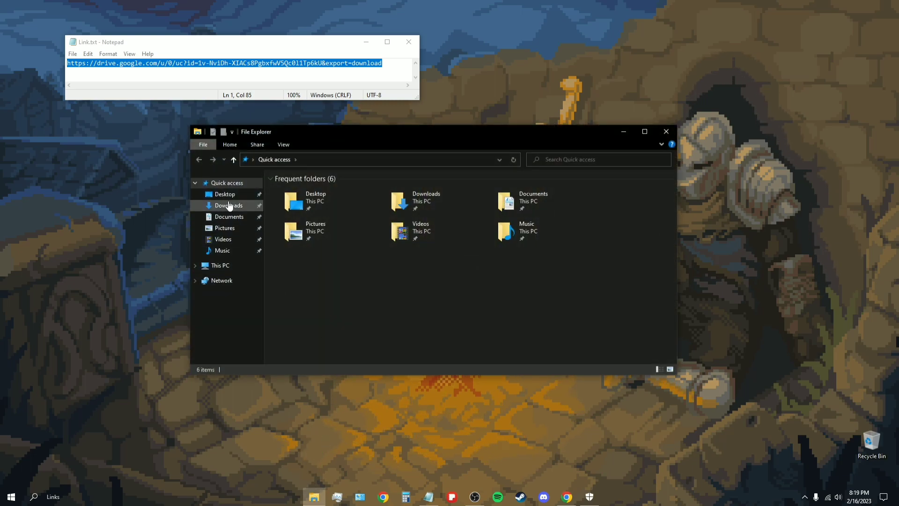
click(228, 204)
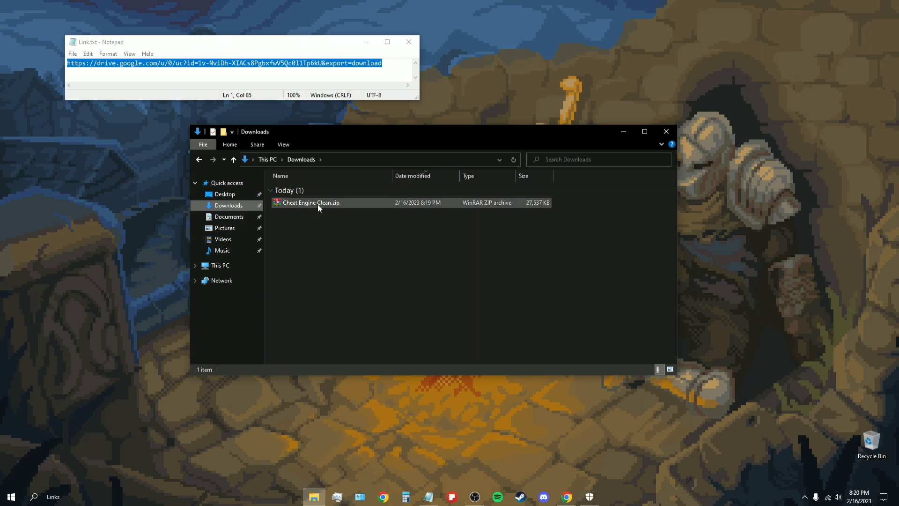
click(358, 202)
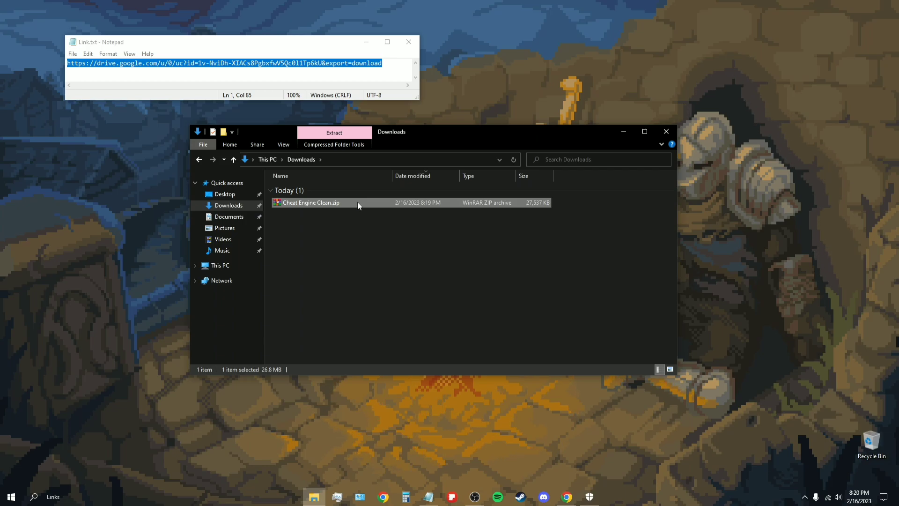
right_click(357, 202)
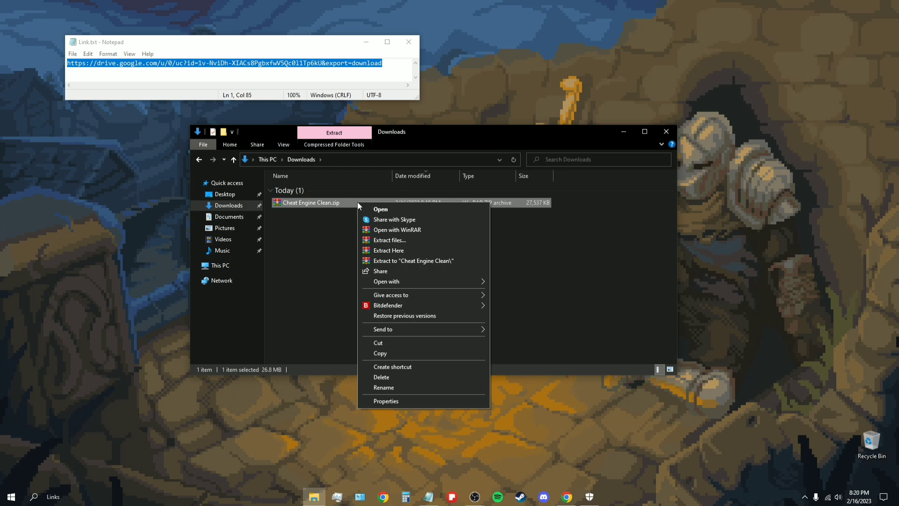
click(397, 251)
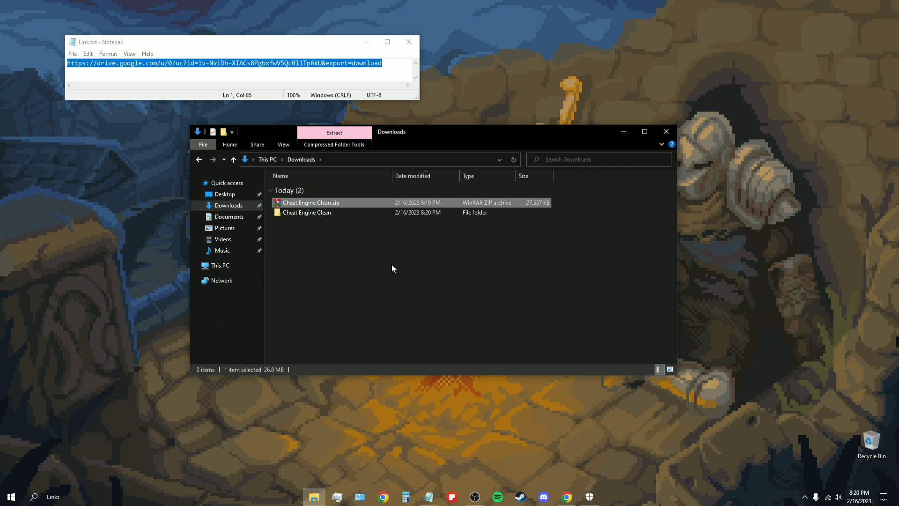
double_click(296, 213)
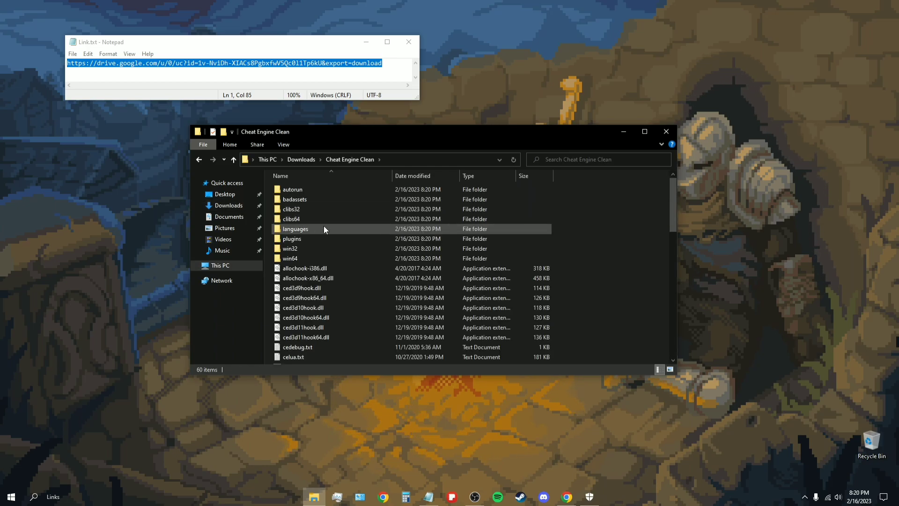
scroll(335, 233, down, 4)
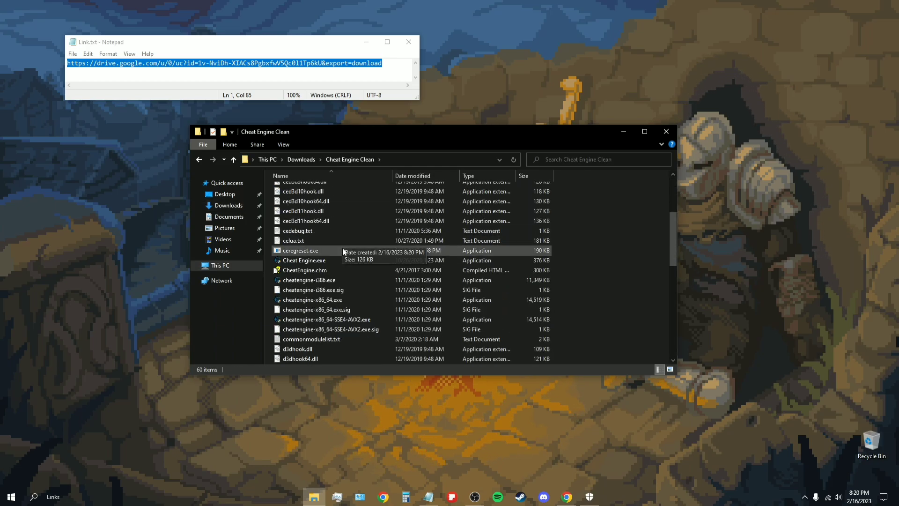
Step: Launch Cheat Engine.exe from the Cheat Engine Clean folder to start Cheat Engine 7.2
click(339, 260)
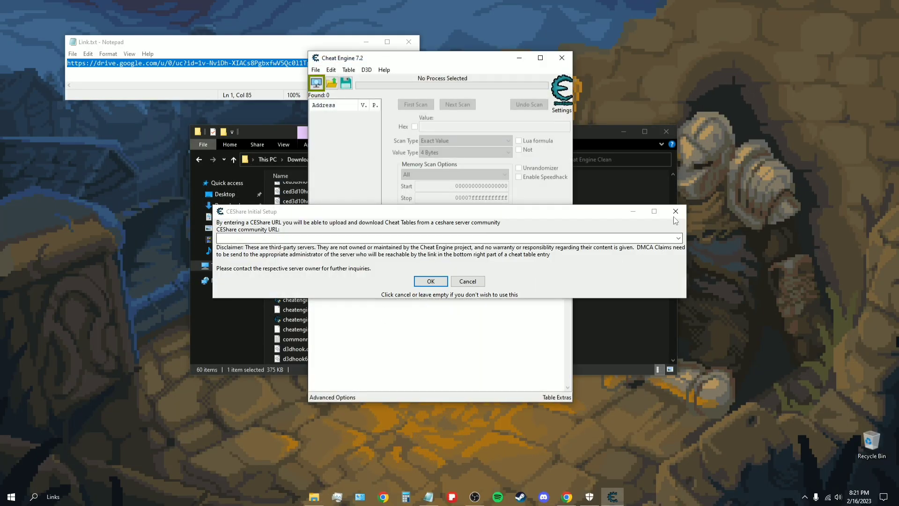
Step: Dismiss the CEShare setup prompt, minimize Explorer and Notepad, and maximize Cheat Engine
click(676, 211)
click(626, 132)
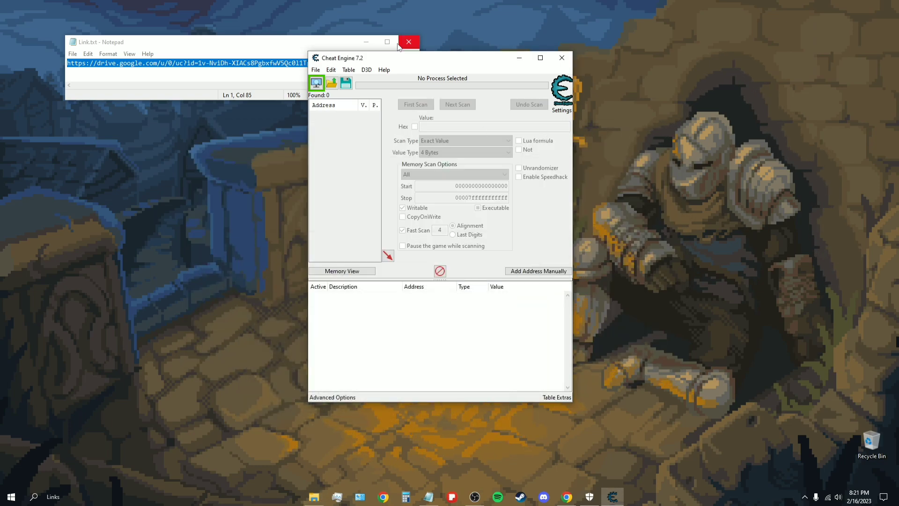
click(366, 42)
click(540, 57)
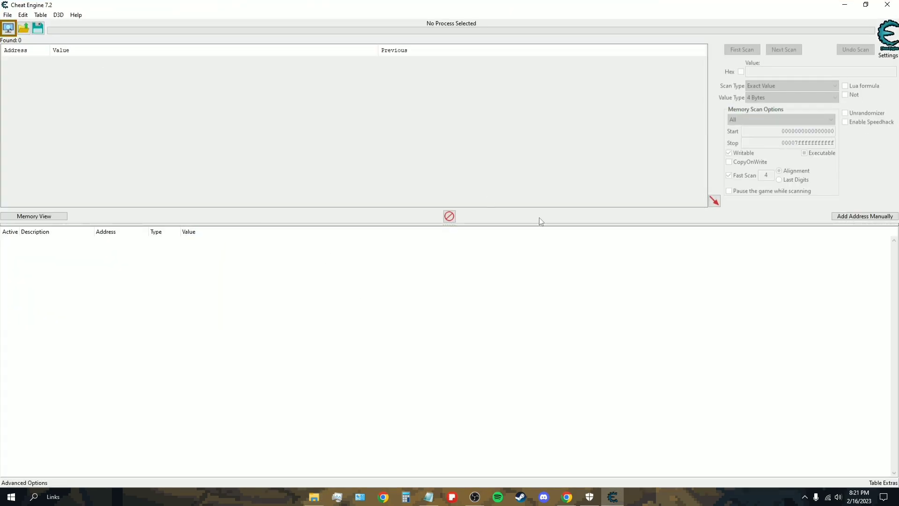
Step: Open Edit > Settings and view the Hotkeys page with its 100 ms delays
click(7, 15)
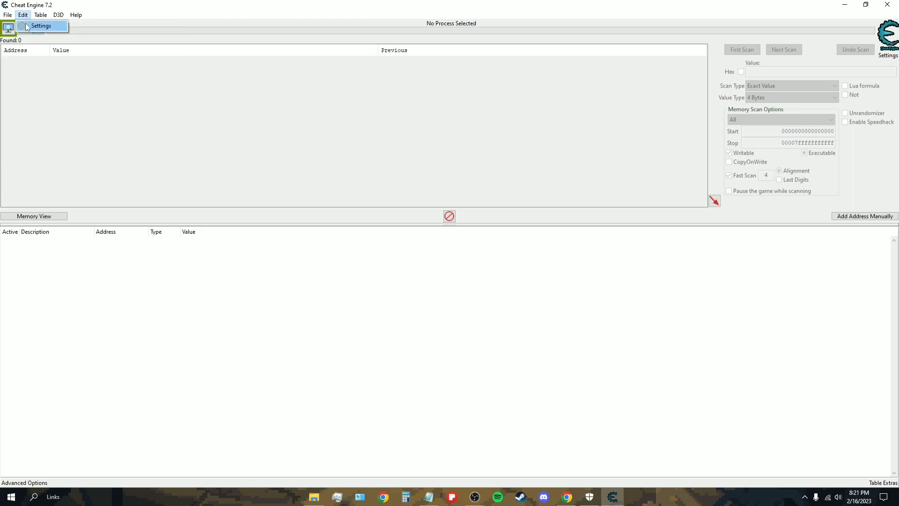
click(28, 26)
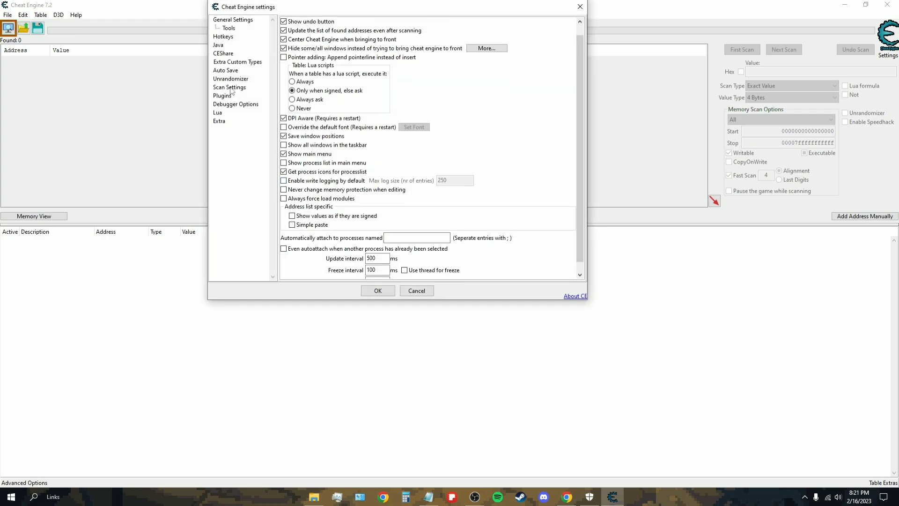
click(222, 55)
key(Down)
key(Down)
key(Down)
key(Down)
key(Down)
key(Down)
key(Down)
key(Down)
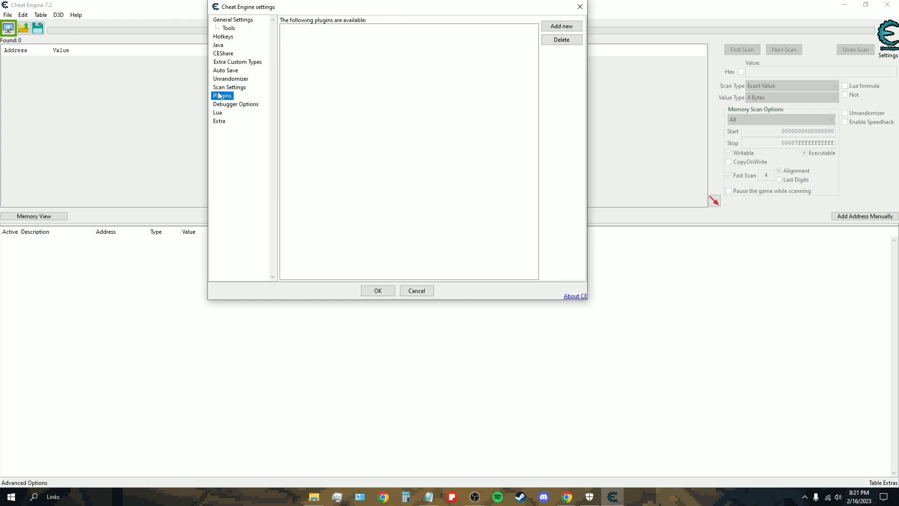
click(223, 37)
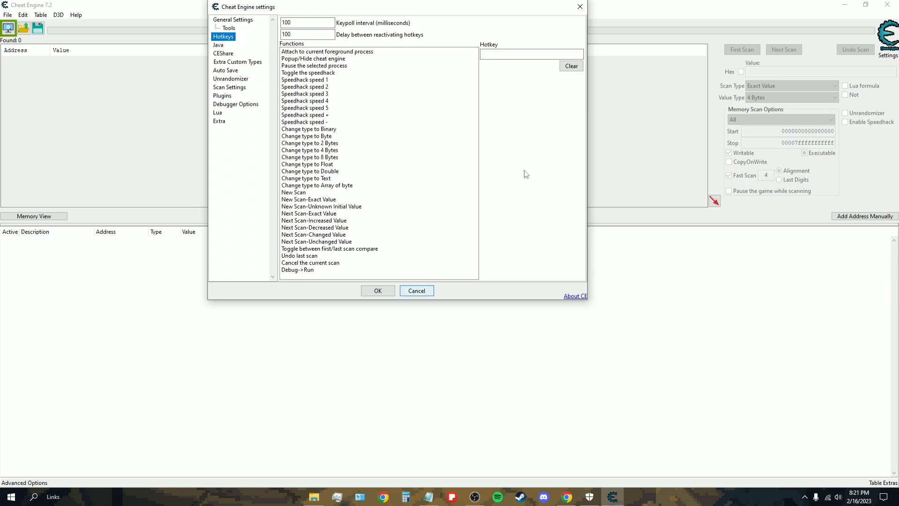
Step: Close Settings and open the Process List, viewing its Processes, Windows and Applications tabs
click(579, 6)
click(8, 28)
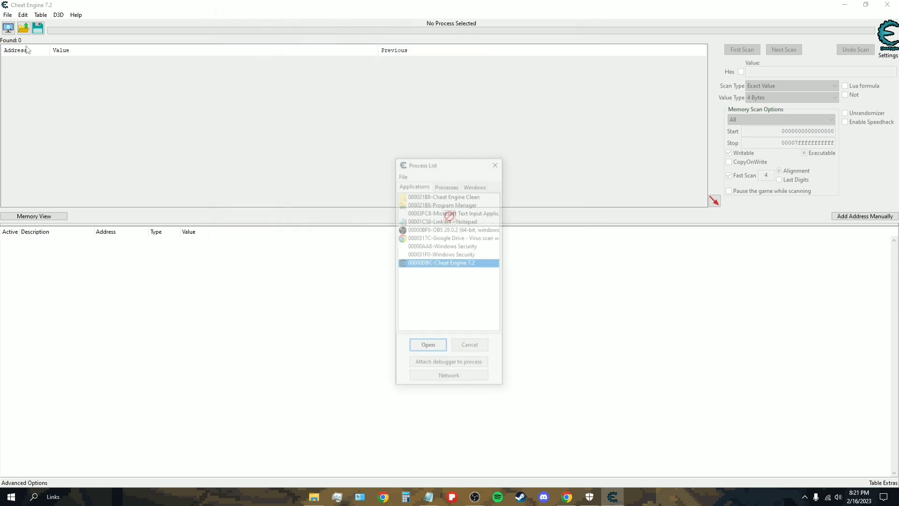
click(446, 185)
click(476, 185)
click(420, 185)
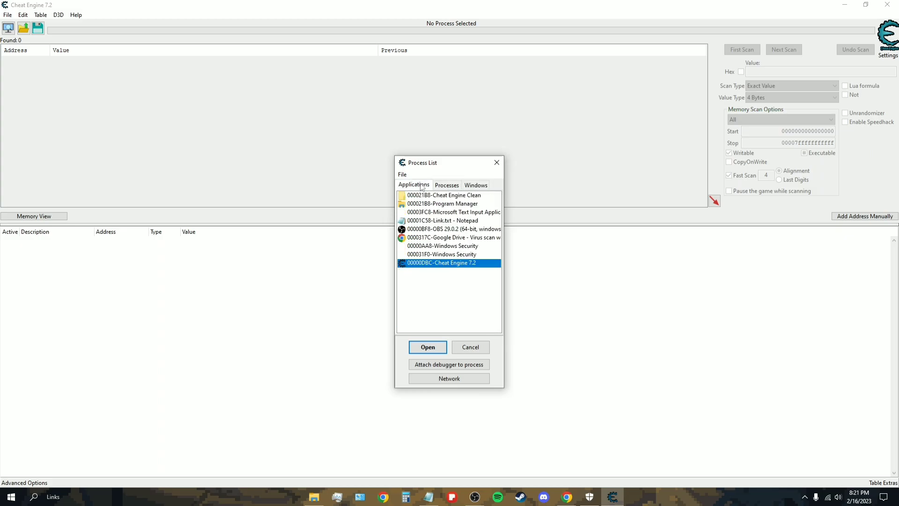